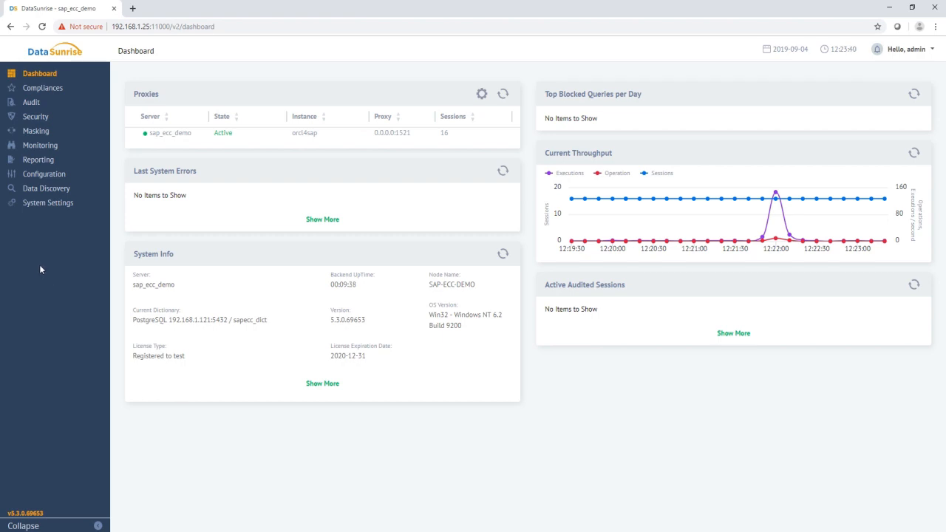
# Step: Configure application user capturing for the orcl4sap database with the SAP ECC capture type and save it
pyautogui.moveTo(94, 176)
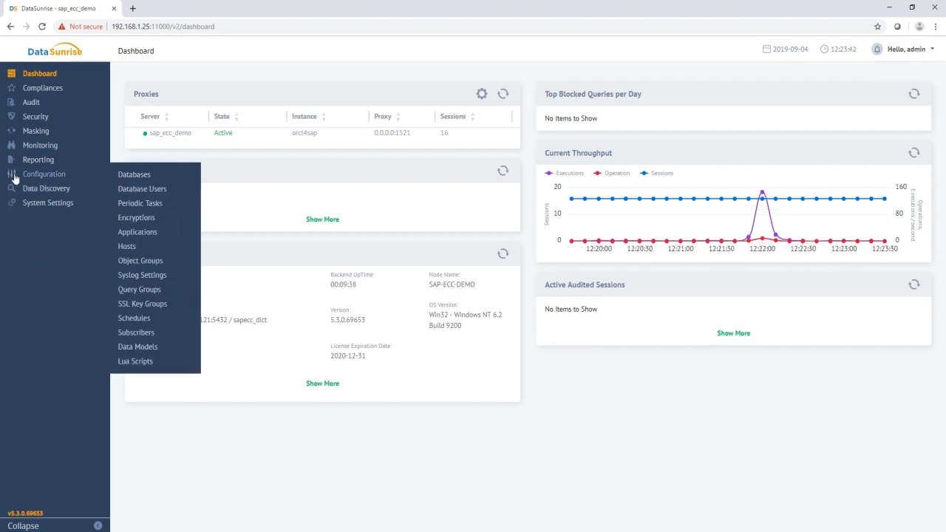
pyautogui.click(134, 175)
pyautogui.click(160, 153)
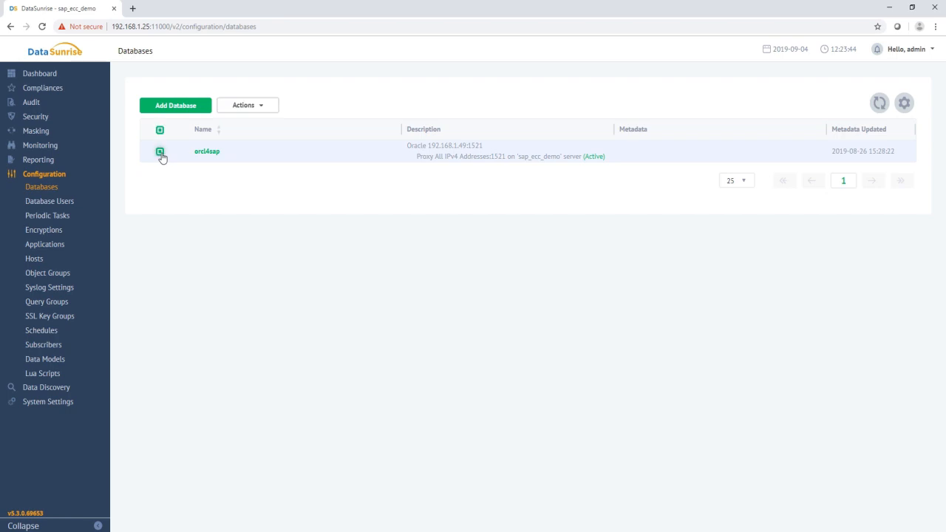
pyautogui.click(263, 108)
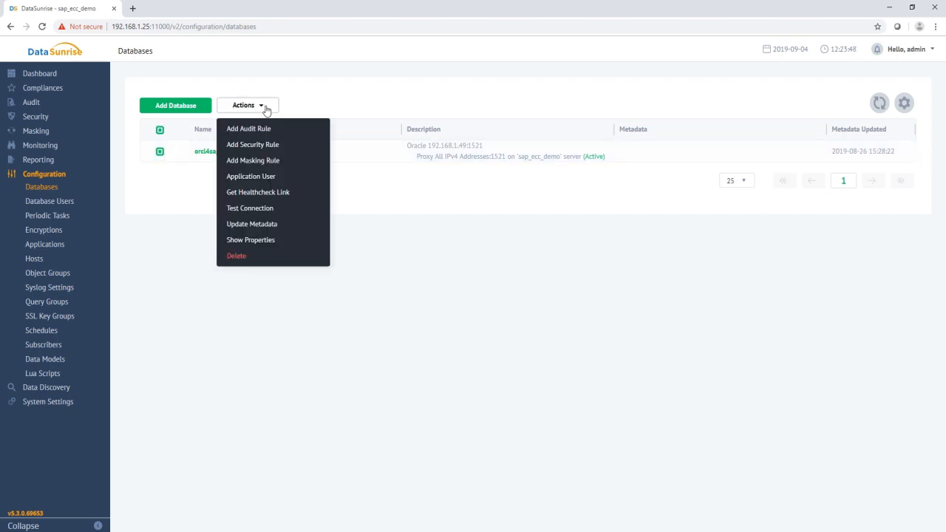
pyautogui.click(267, 178)
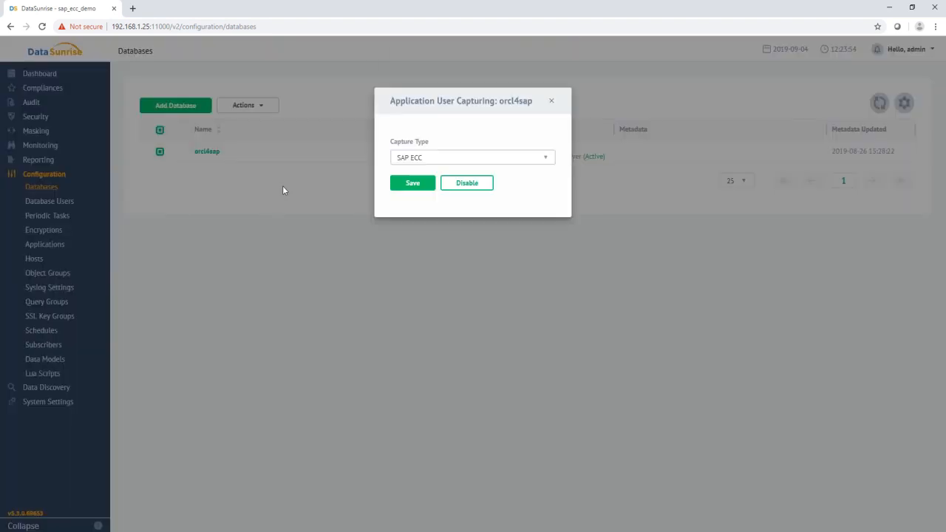
pyautogui.click(414, 184)
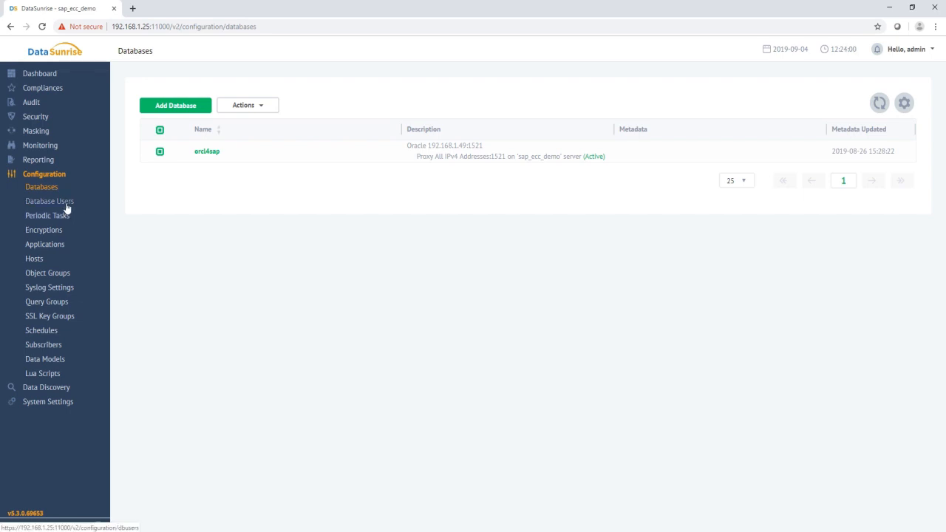
# Step: Review the configured database users and the actions, statement filters and tables in the audit rule oracle+sap ecc aud
pyautogui.click(68, 207)
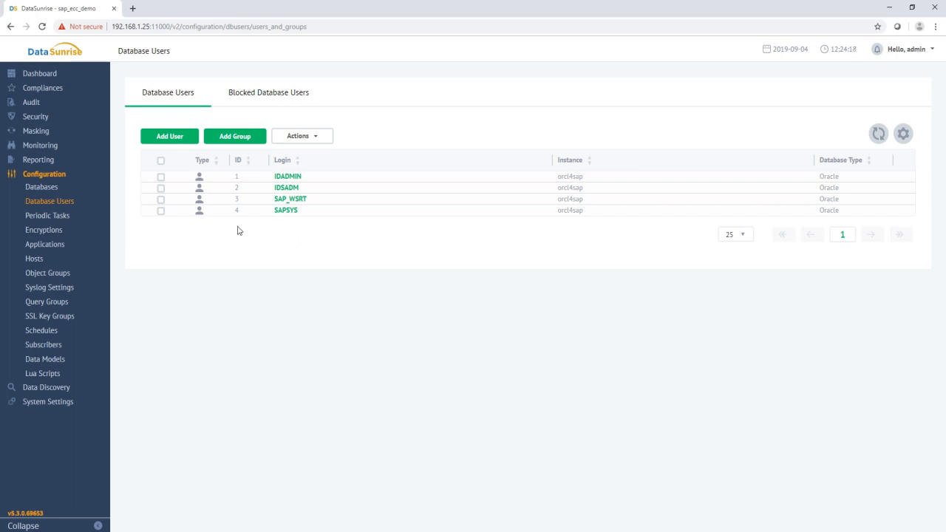
pyautogui.moveTo(49, 105)
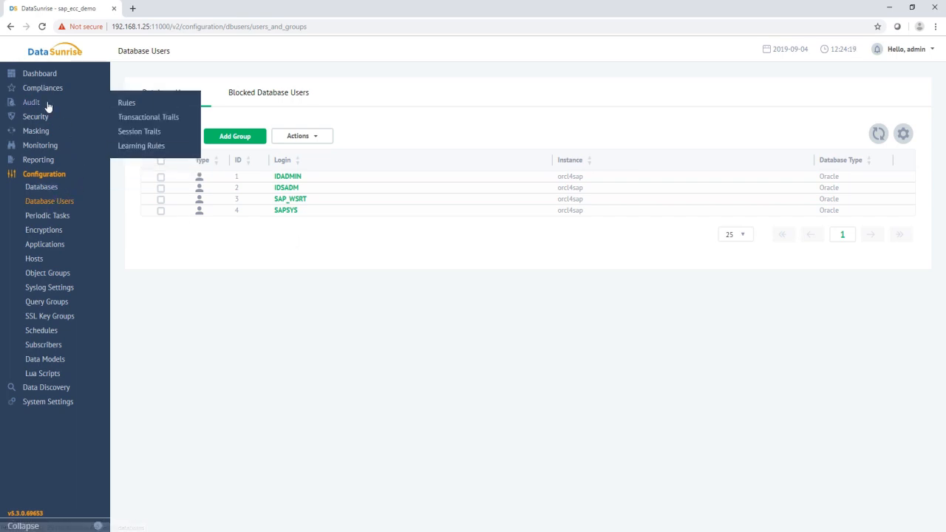
pyautogui.click(132, 103)
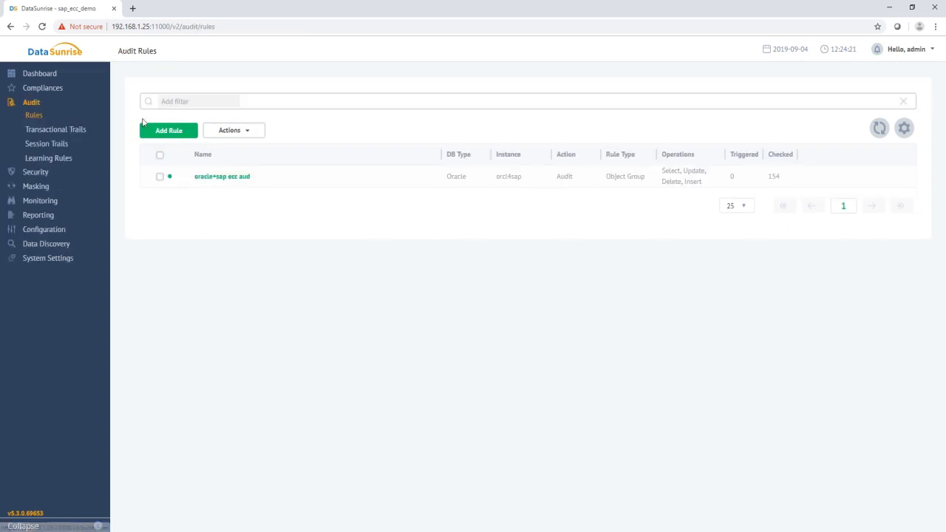
pyautogui.click(217, 179)
pyautogui.scroll(-3, 392, 251)
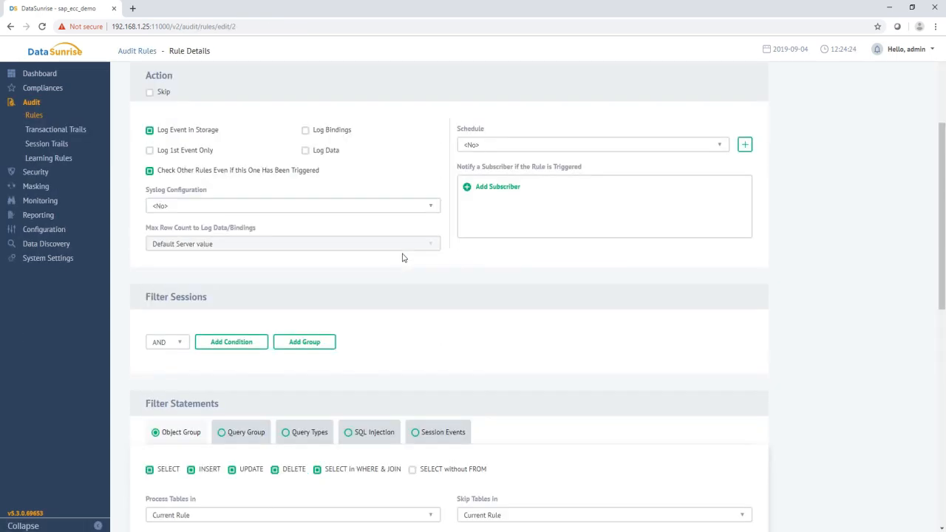
pyautogui.scroll(-5, 403, 257)
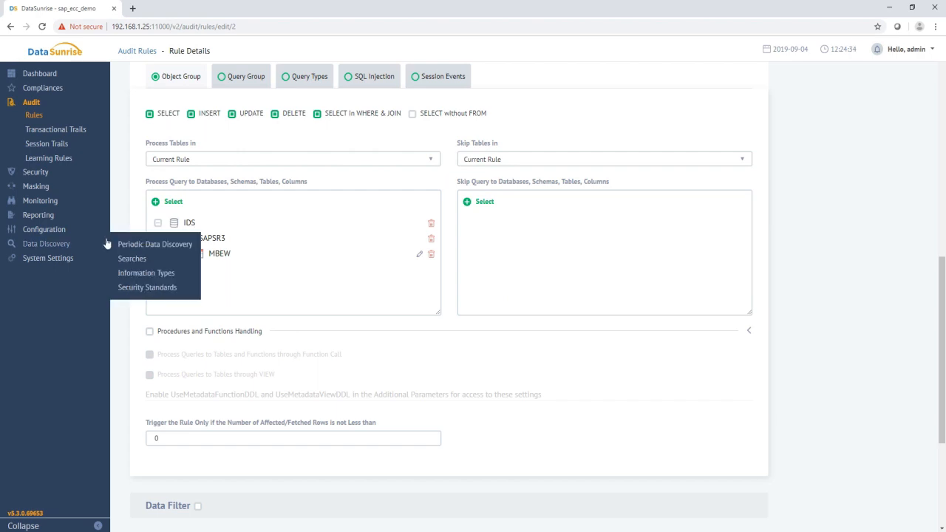
# Step: Review the session filter and masking settings of the dynamic masking rule maskingDemo, and return to the dashboard
pyautogui.moveTo(65, 186)
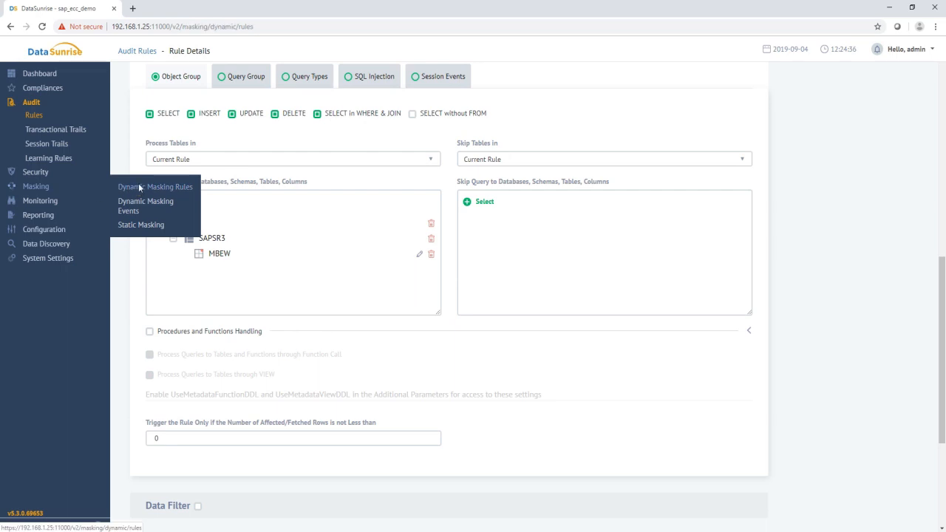
pyautogui.click(137, 189)
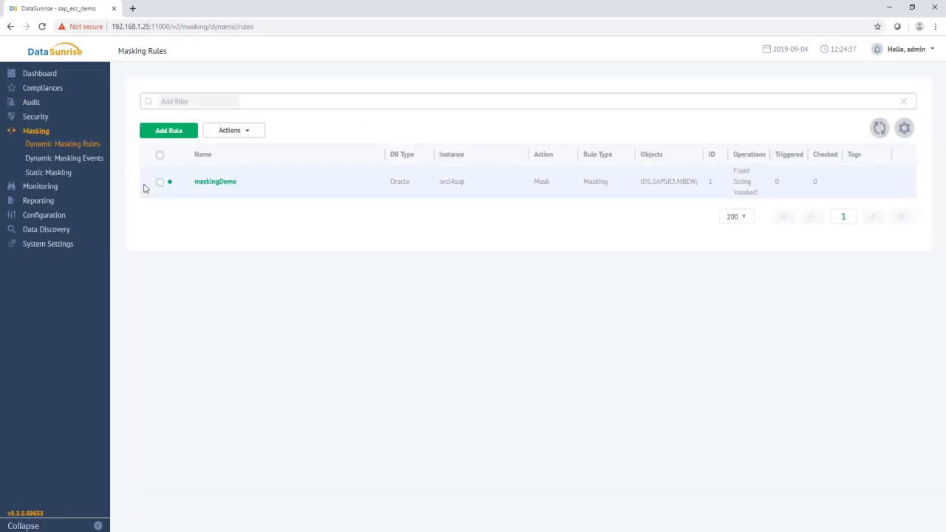
pyautogui.click(221, 187)
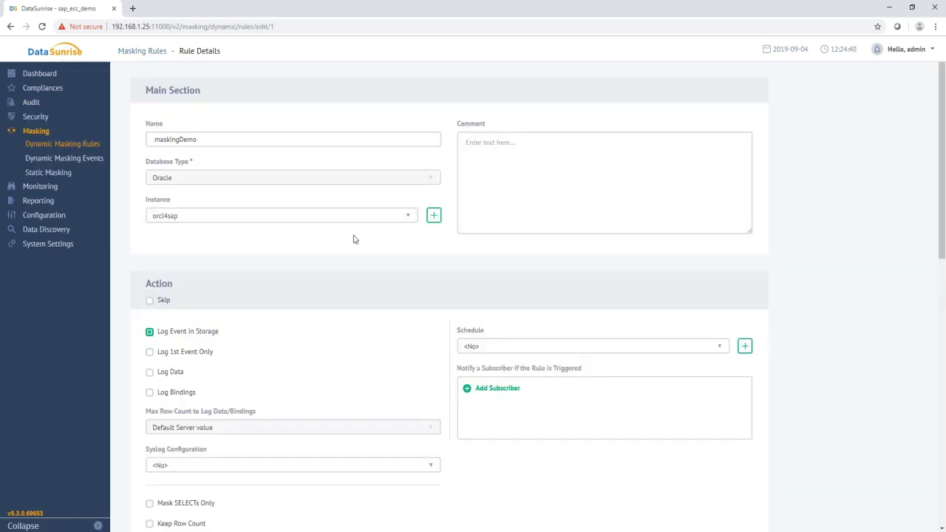
pyautogui.scroll(-3, 373, 237)
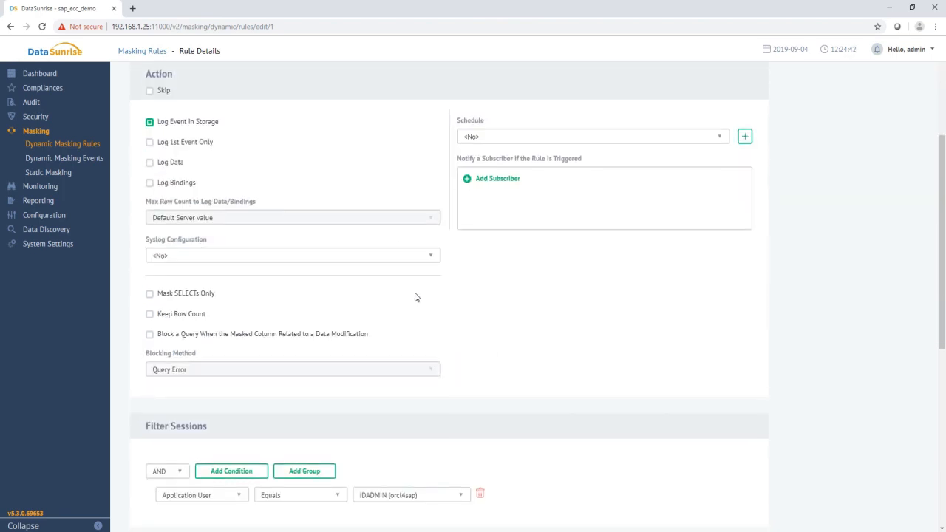
pyautogui.scroll(-3, 390, 297)
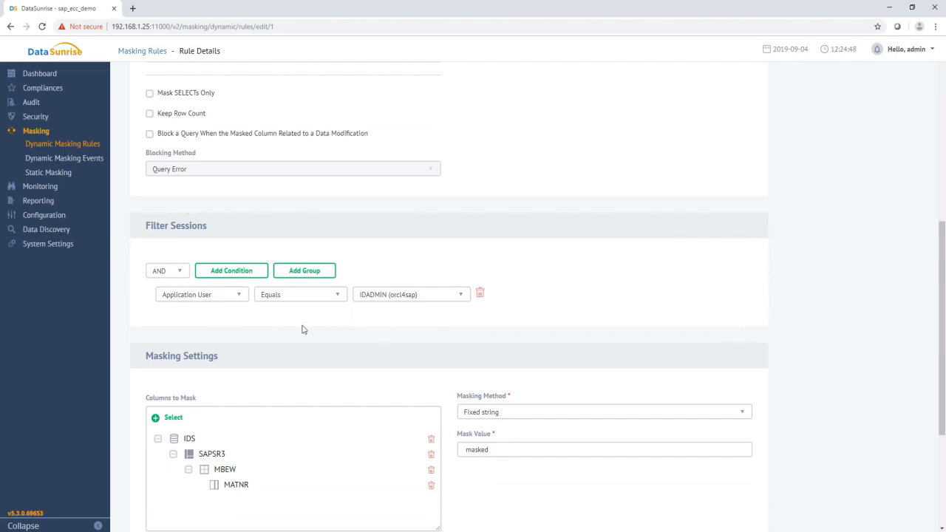
pyautogui.scroll(-2, 151, 344)
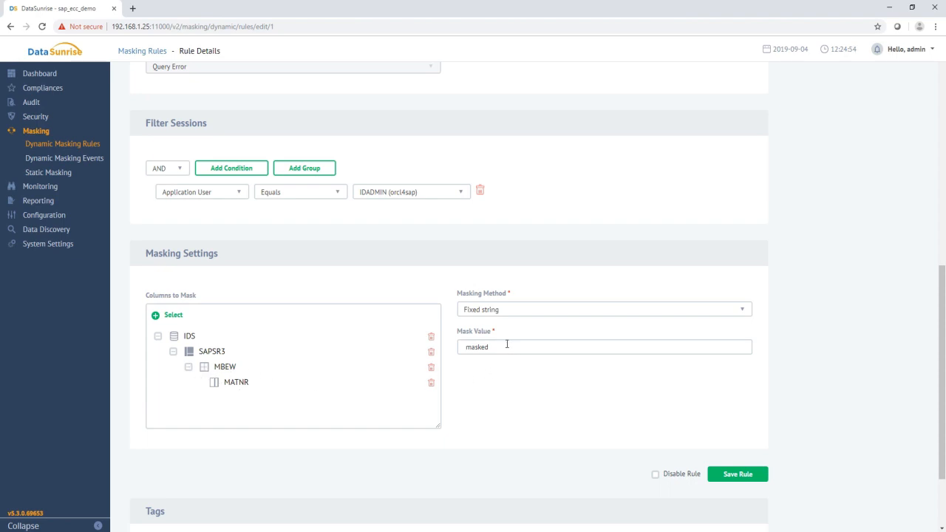
pyautogui.click(37, 74)
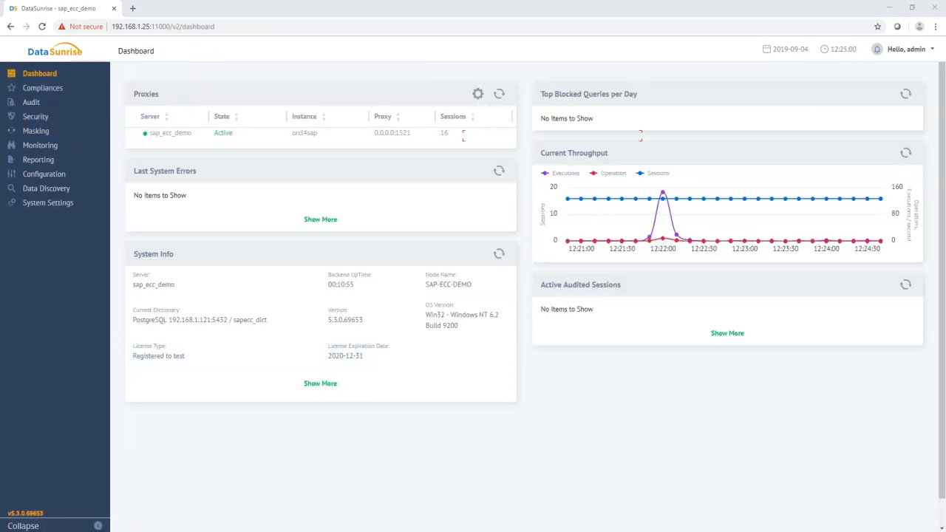
# Step: Switch to the SAP logon window and log on to client 811 as user IDSADM with the account password
pyautogui.hotkey('alt', 'Tab')
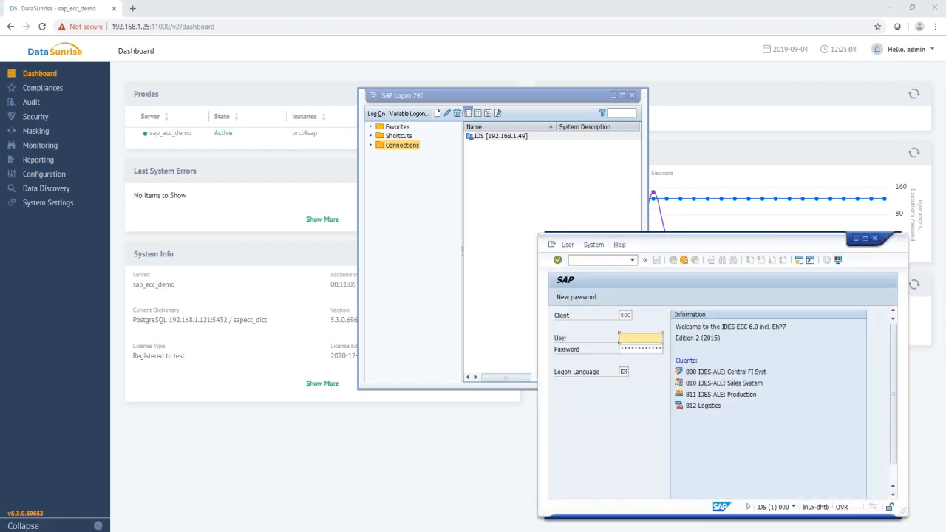
pyautogui.moveTo(718, 246); pyautogui.dragTo(523, 131)
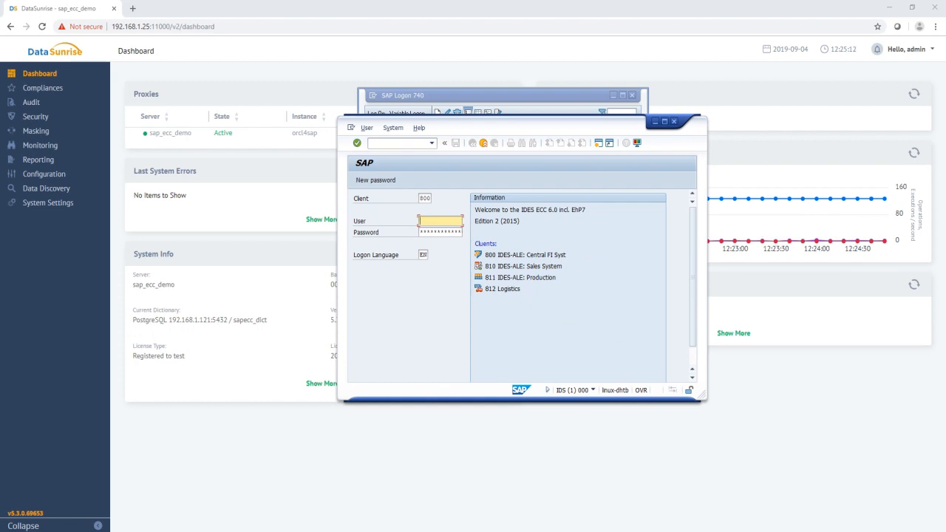
pyautogui.click(446, 223)
pyautogui.write('IDSADM')
pyautogui.click(427, 198)
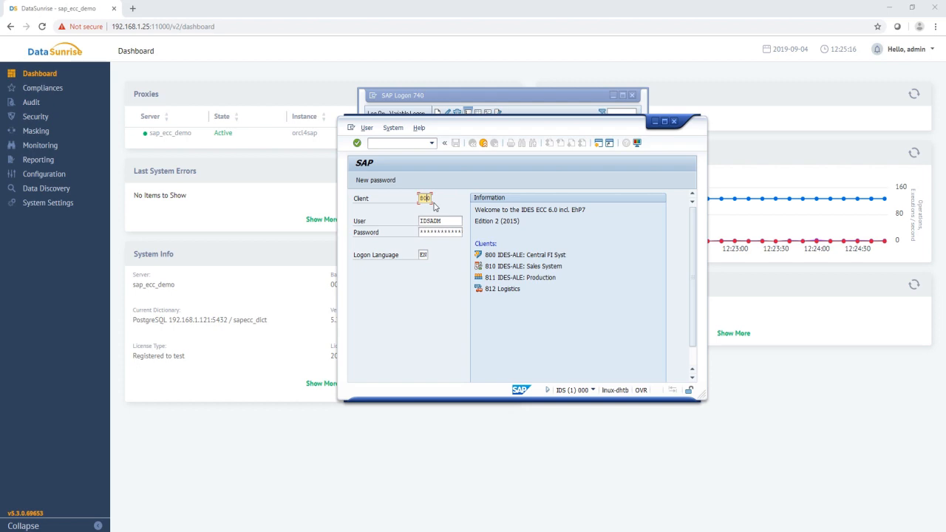
pyautogui.write('811')
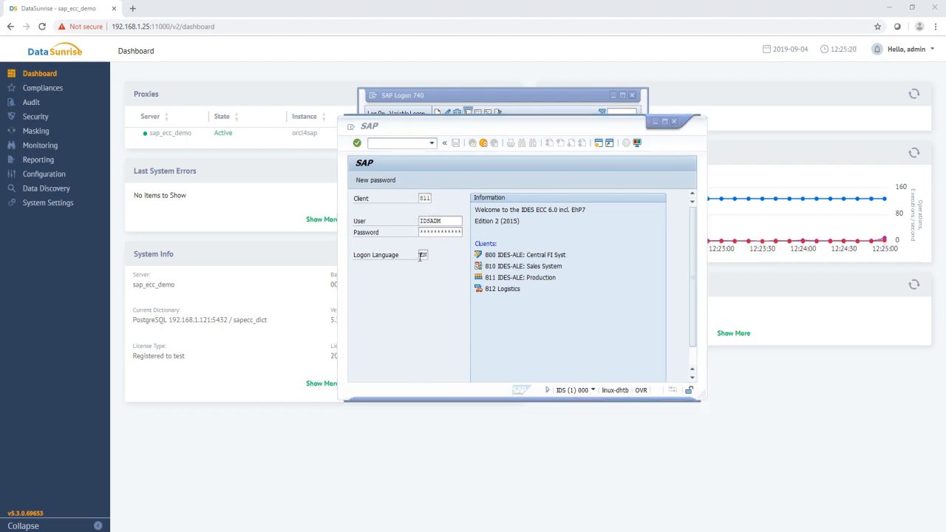
pyautogui.click(437, 234)
pyautogui.press('Return')
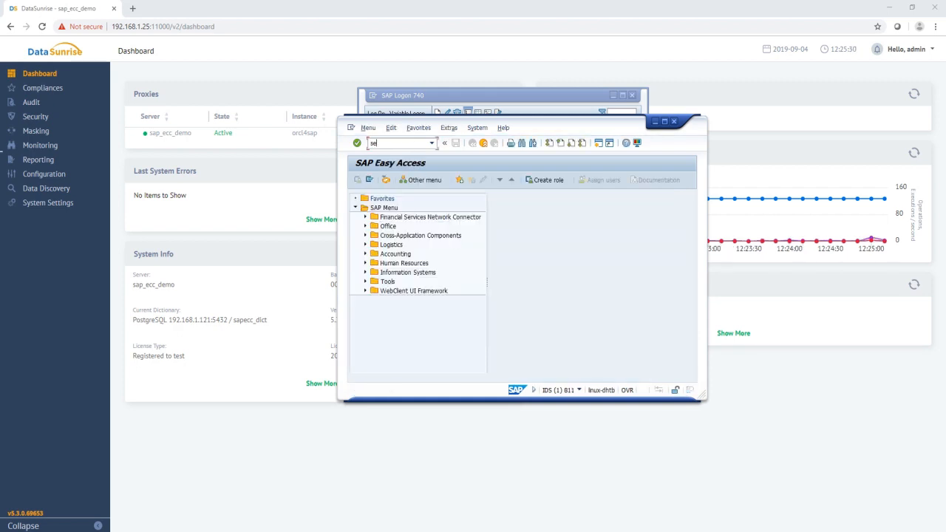
# Step: Open the Data Browser and bring up the selection screen for table MBEW
pyautogui.press('Return')
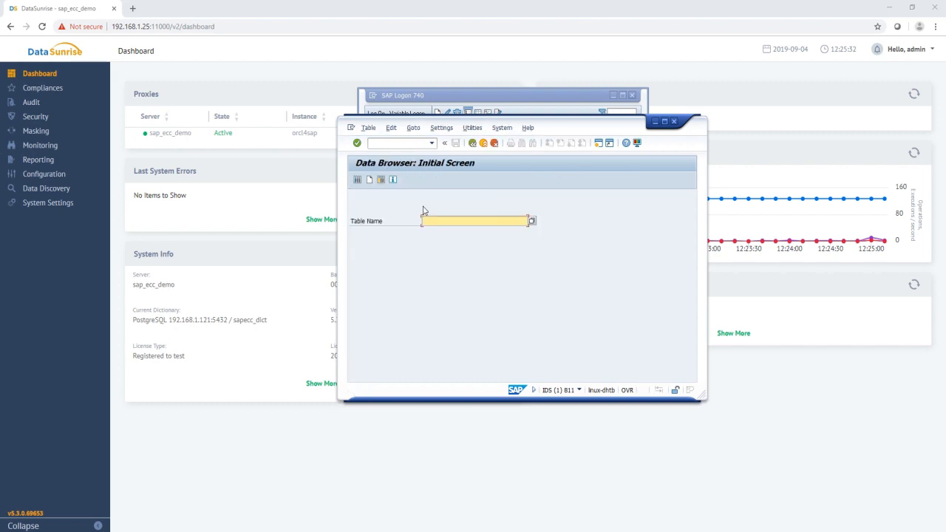
pyautogui.click(459, 220)
pyautogui.click(459, 235)
pyautogui.press('Return')
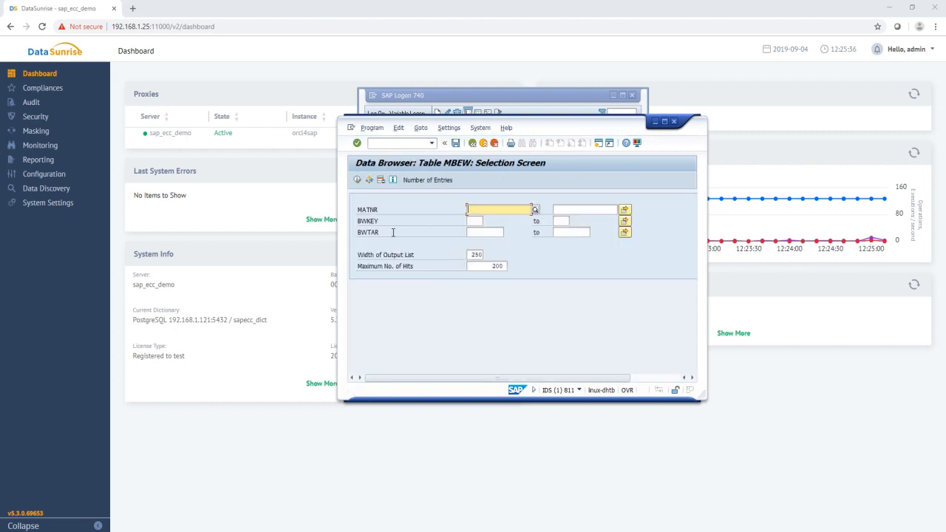
# Step: Set the maximum number of hits to 250 and execute the MBEW table query
pyautogui.doubleClick(489, 265)
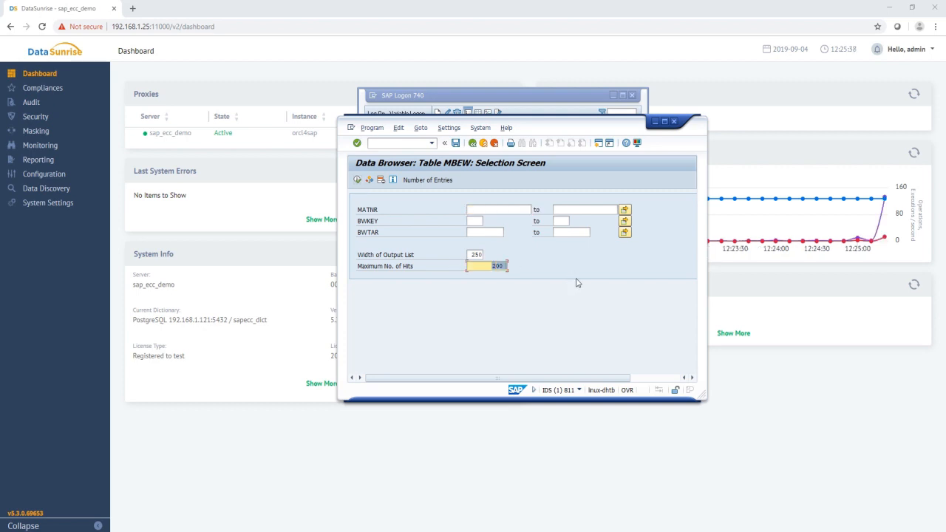
pyautogui.write('250')
pyautogui.click(358, 181)
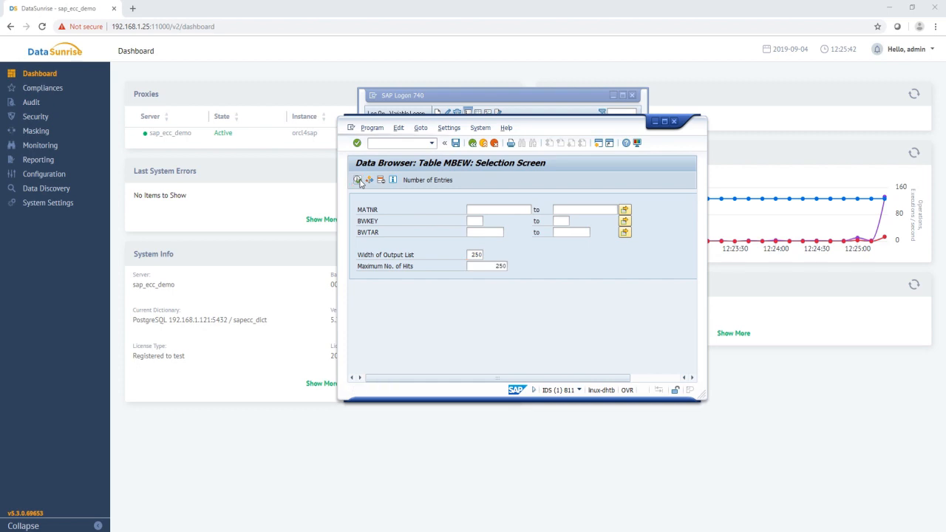
# Step: Open a second session on the IDS connection from SAP Logon and log on as IDADMIN with the account password
pyautogui.moveTo(617, 129); pyautogui.dragTo(765, 214)
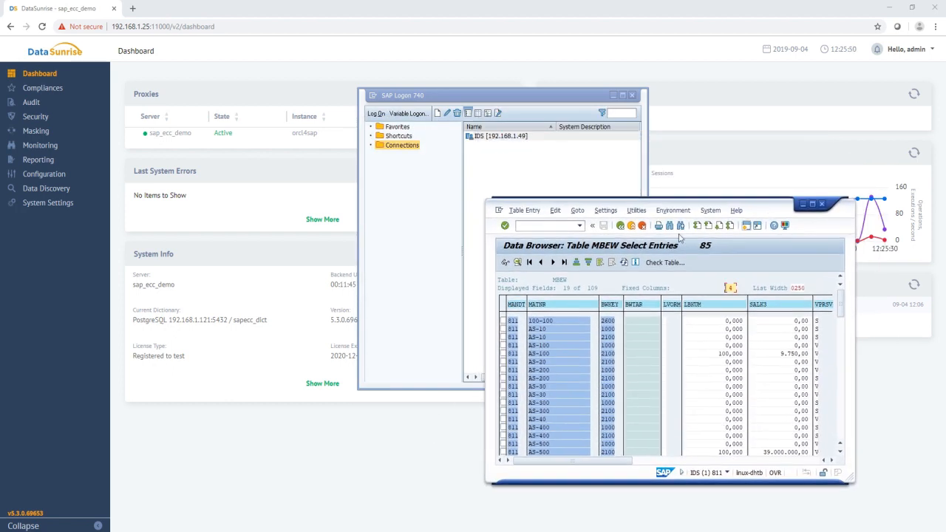
pyautogui.click(503, 138)
pyautogui.doubleClick(502, 138)
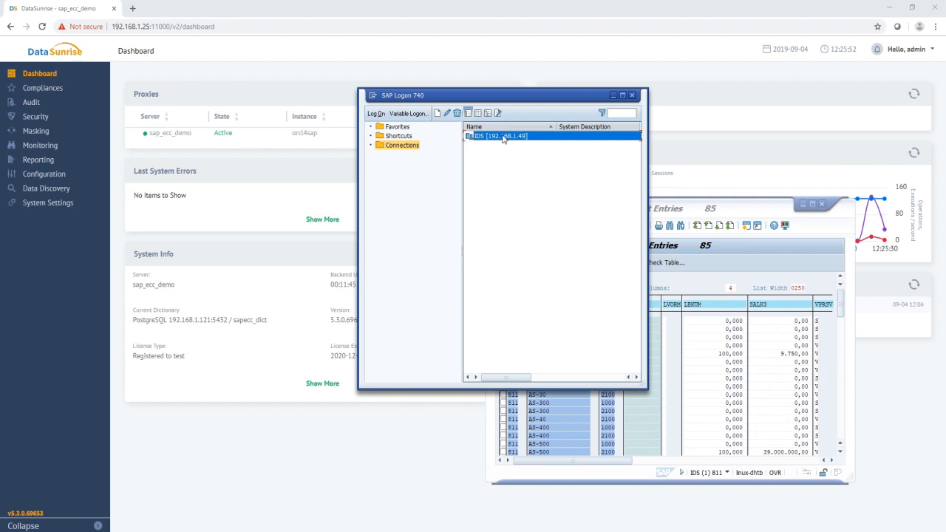
pyautogui.moveTo(658, 227); pyautogui.dragTo(311, 118)
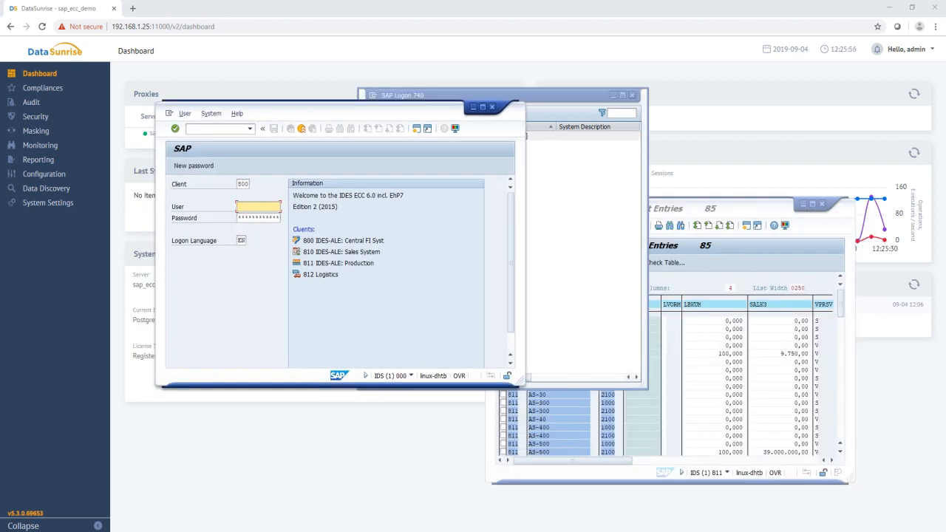
pyautogui.click(255, 207)
pyautogui.write('IDADMIN')
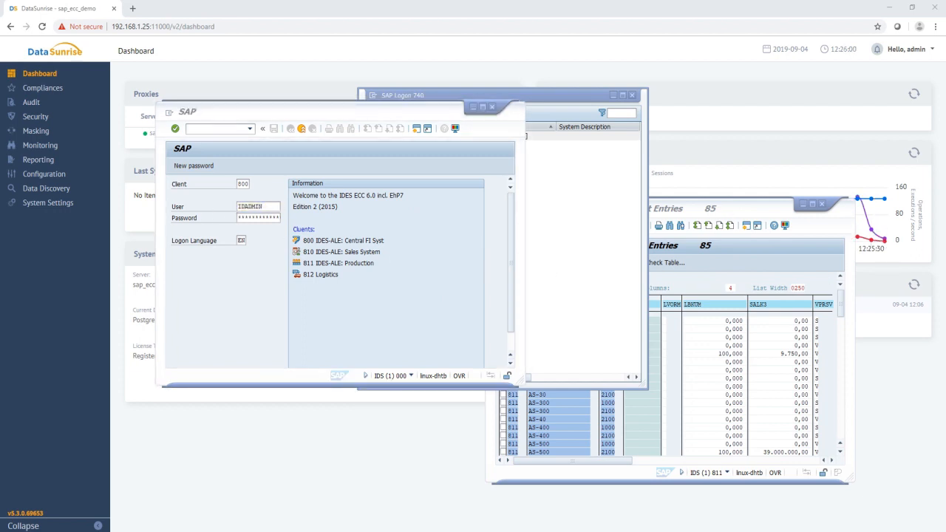
pyautogui.click(270, 219)
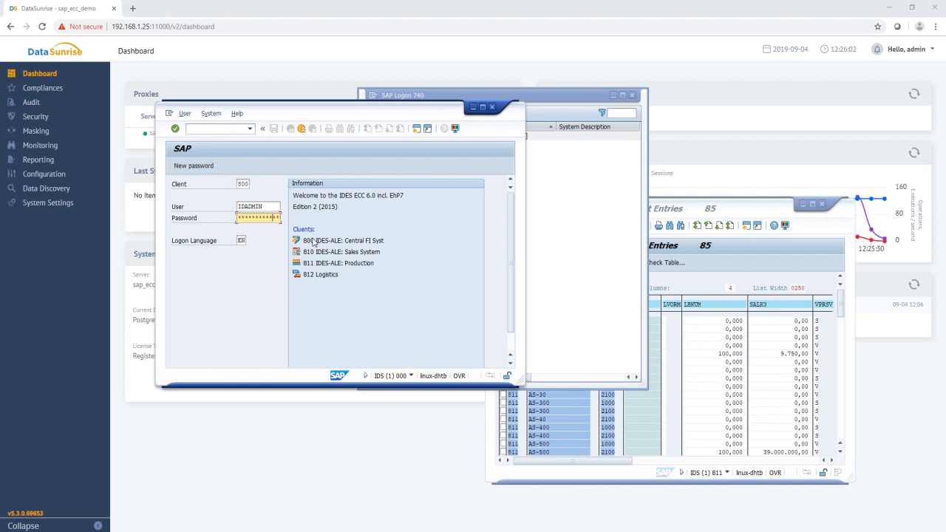
pyautogui.press('Return')
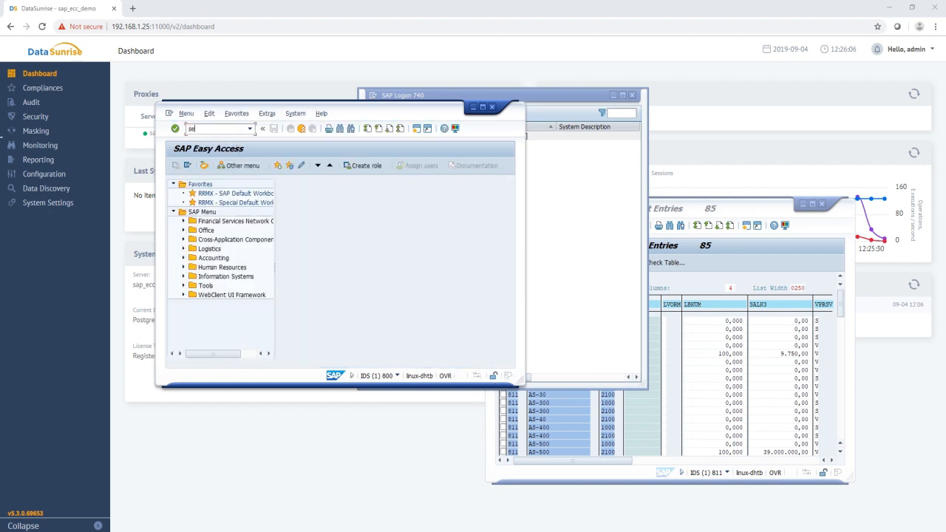
# Step: In the IDADMIN session, run transaction se16 and open the selection screen for table MBEW
pyautogui.write('se16')
pyautogui.press('Return')
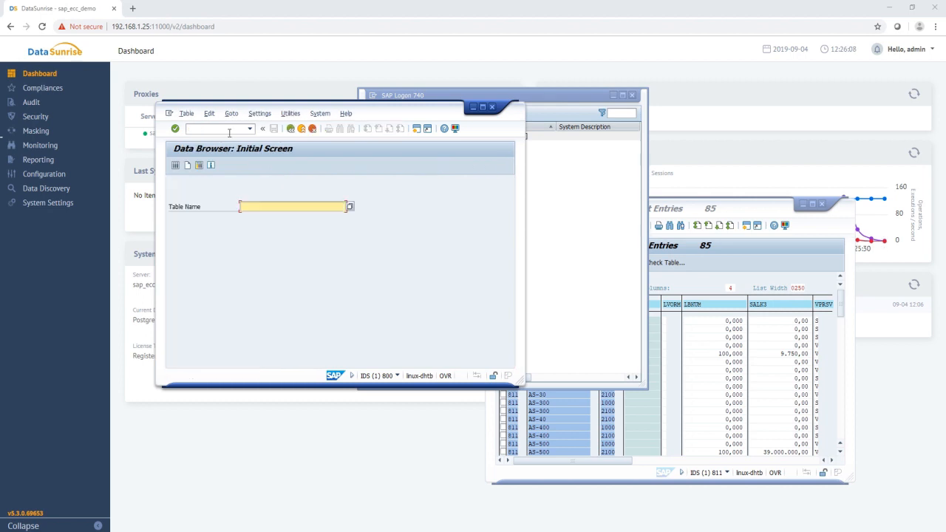
pyautogui.click(254, 210)
pyautogui.click(259, 215)
pyautogui.press('Return')
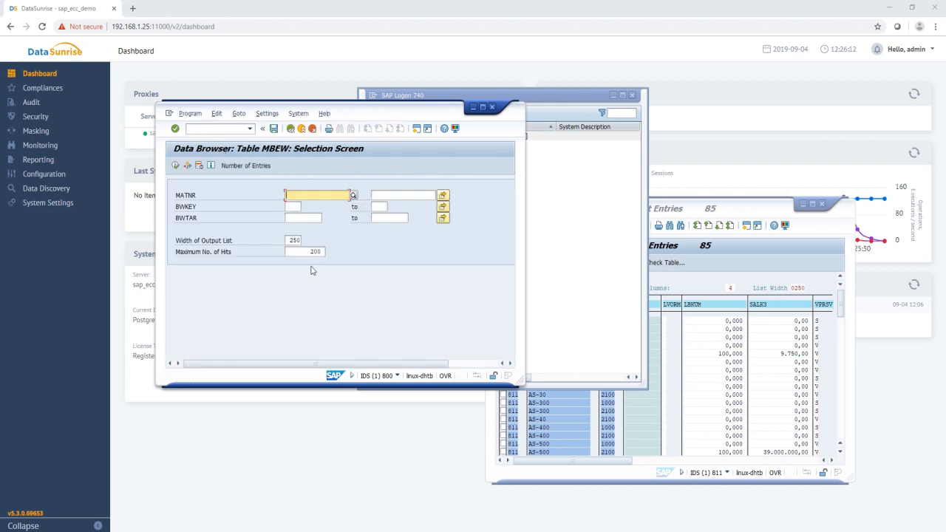
# Step: Set the maximum number of hits to 300 and execute the MBEW table query in the IDADMIN session
pyautogui.doubleClick(311, 252)
pyautogui.write('30')
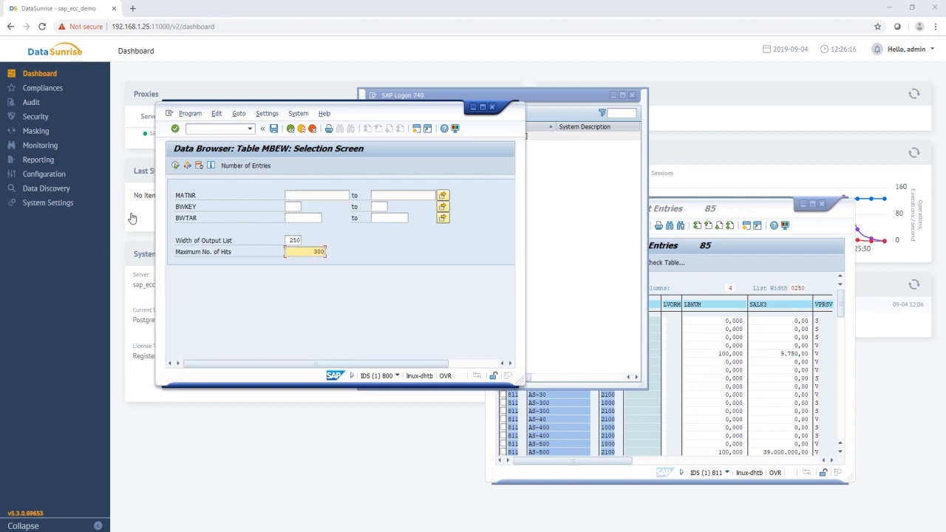
pyautogui.click(176, 166)
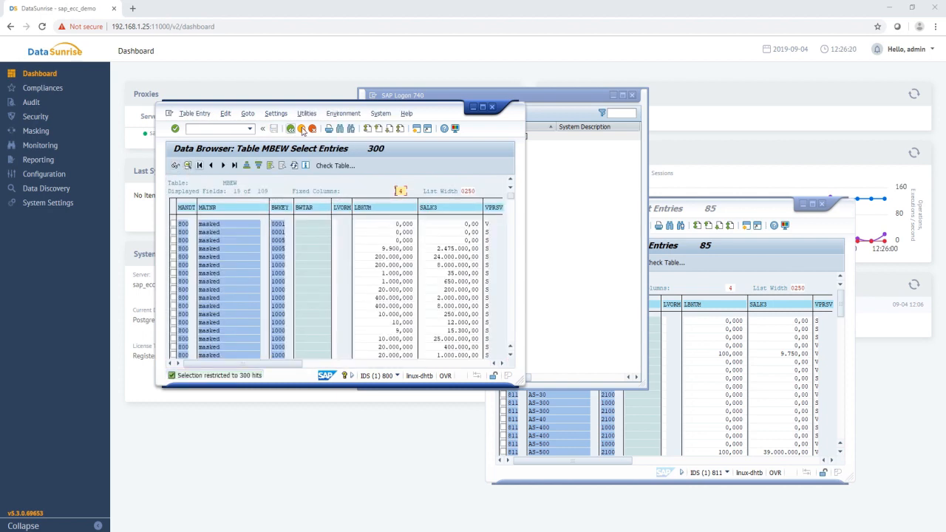
# Step: Arrange the two MBEW result windows side by side to compare the MATNR values of both sessions
pyautogui.moveTo(438, 111); pyautogui.dragTo(437, 231)
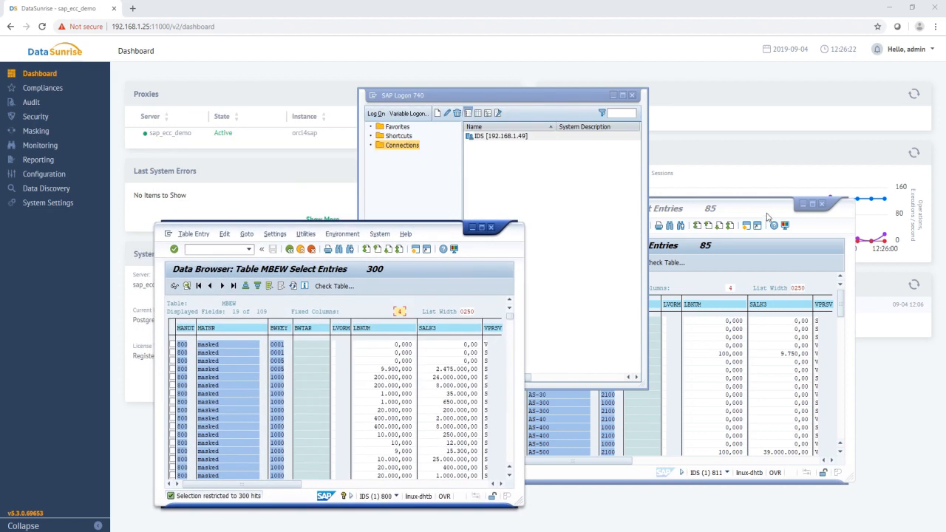
pyautogui.click(767, 214)
pyautogui.moveTo(774, 212); pyautogui.dragTo(800, 94)
pyautogui.click(425, 234)
pyautogui.click(412, 232)
pyautogui.click(445, 233)
pyautogui.moveTo(446, 231); pyautogui.dragTo(407, 109)
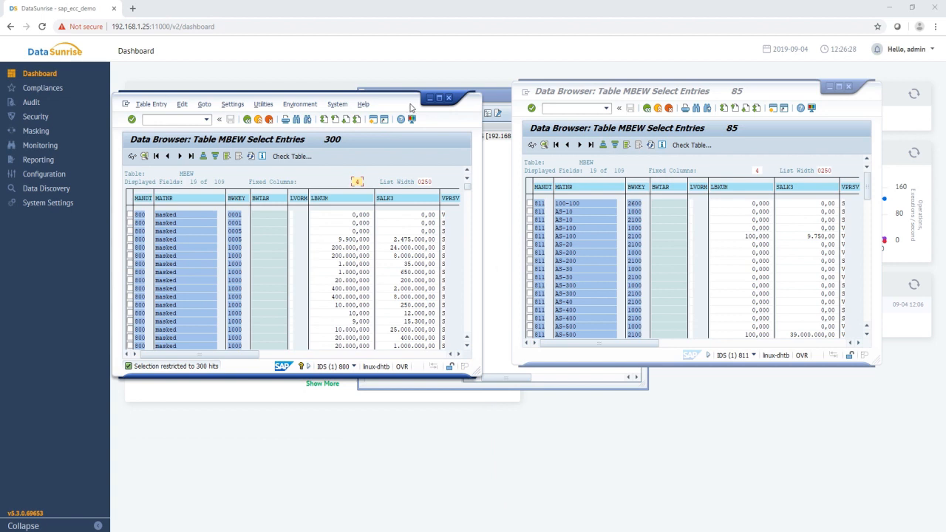
pyautogui.click(786, 95)
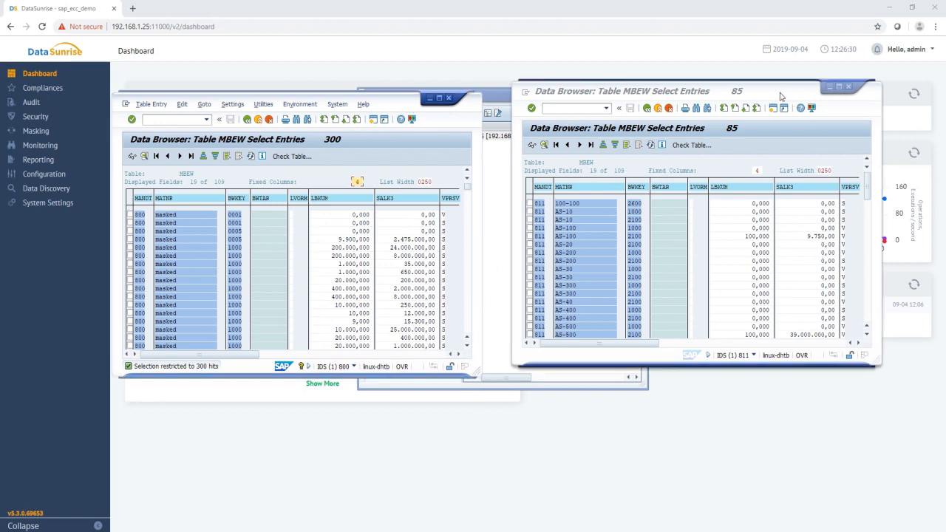
pyautogui.click(763, 93)
pyautogui.click(805, 95)
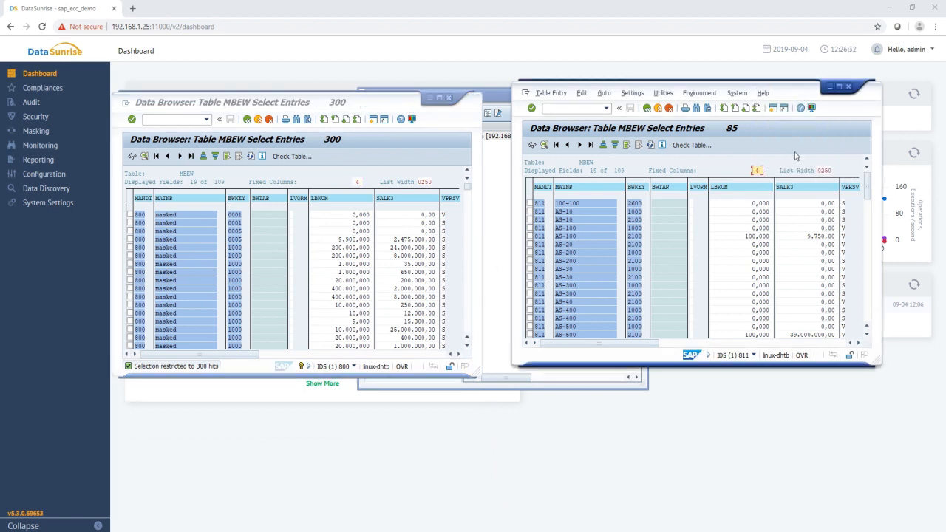
# Step: Switch to the DataSunrise console and open the audit Transactional Trails to review the logged MBEW queries
pyautogui.click(707, 462)
pyautogui.moveTo(112, 105)
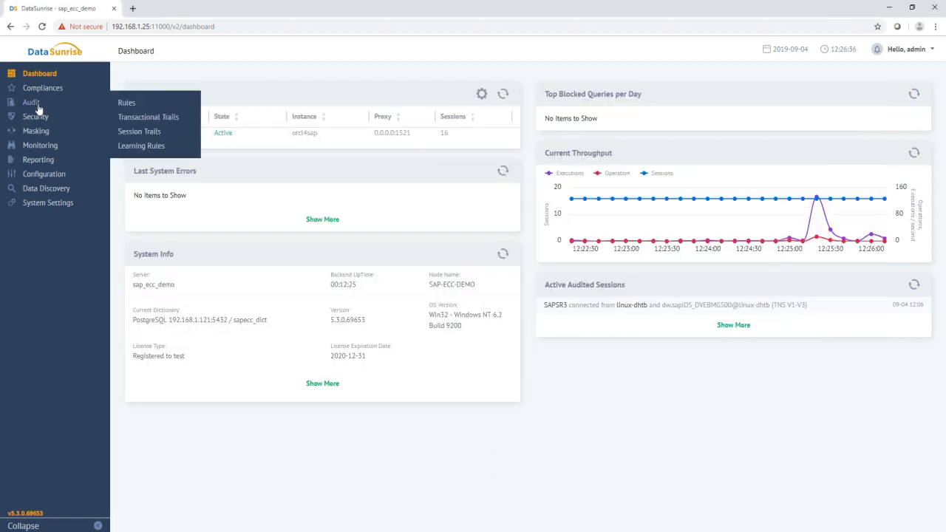
pyautogui.click(158, 120)
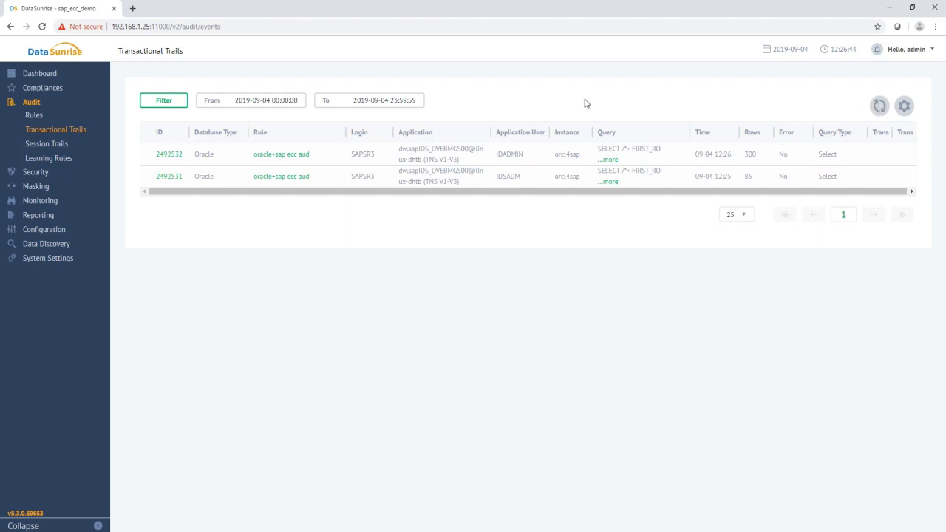
# Step: Open the Dynamic Masking Events list and expand the full query text of the maskingDemo event
pyautogui.moveTo(30, 189)
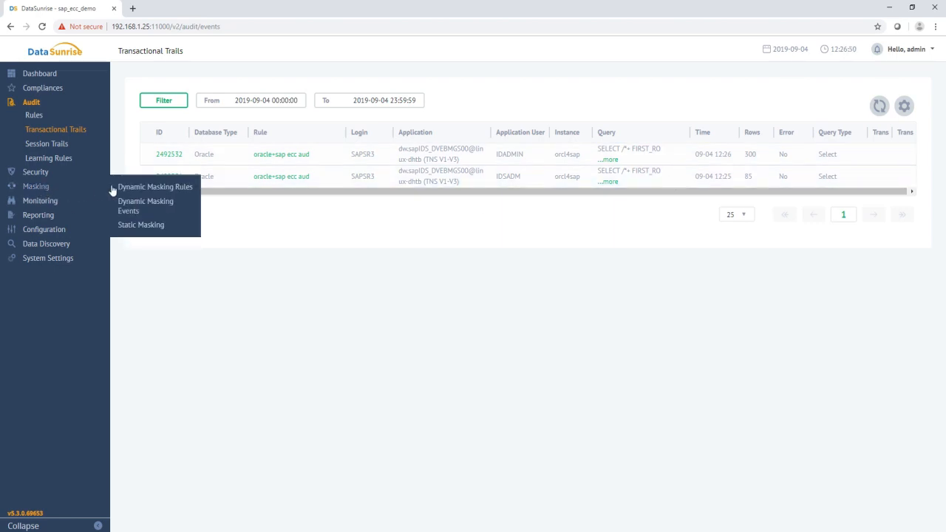
pyautogui.click(137, 209)
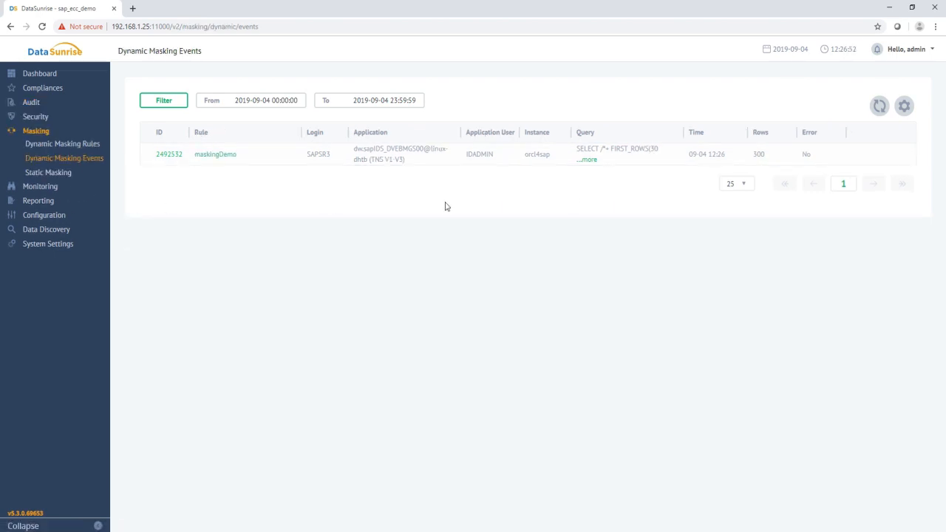
pyautogui.click(588, 159)
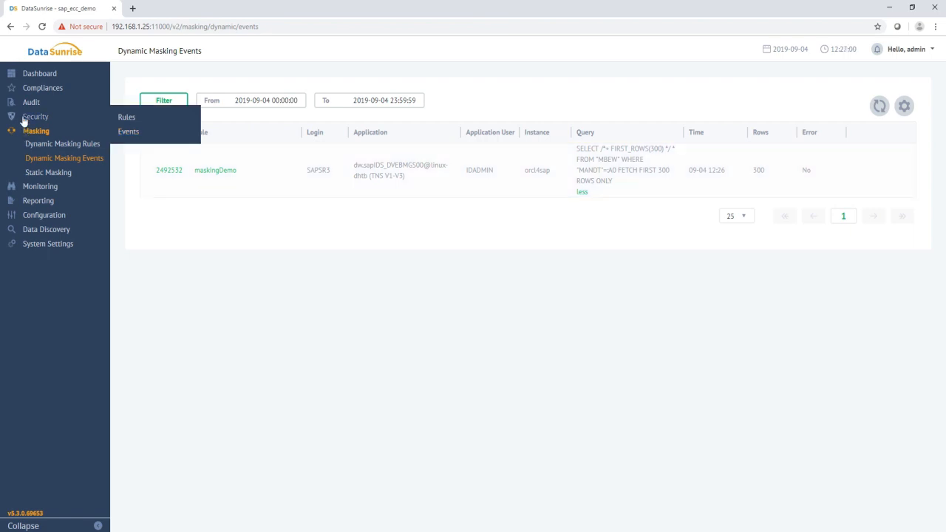
# Step: Recheck the audit Transactional Trails and return to the Dynamic Masking Events list
pyautogui.moveTo(11, 107)
pyautogui.click(139, 119)
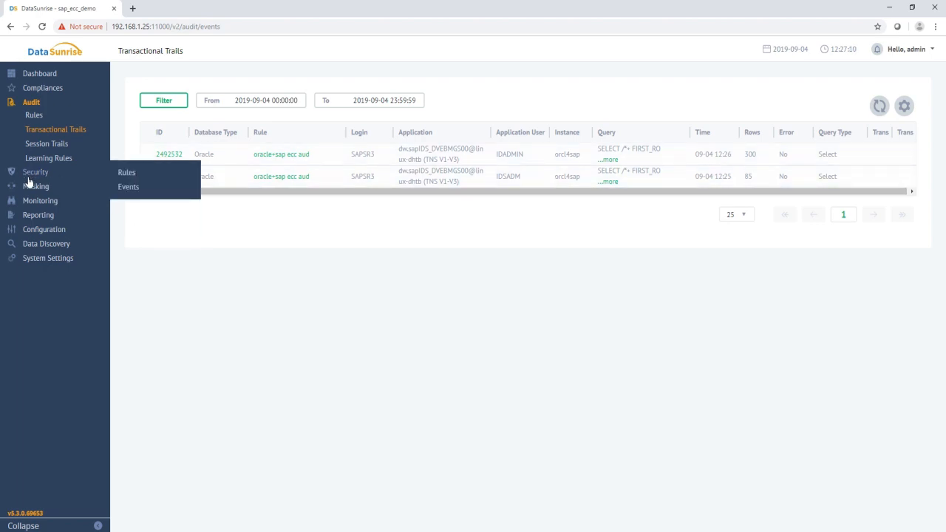
pyautogui.moveTo(29, 189)
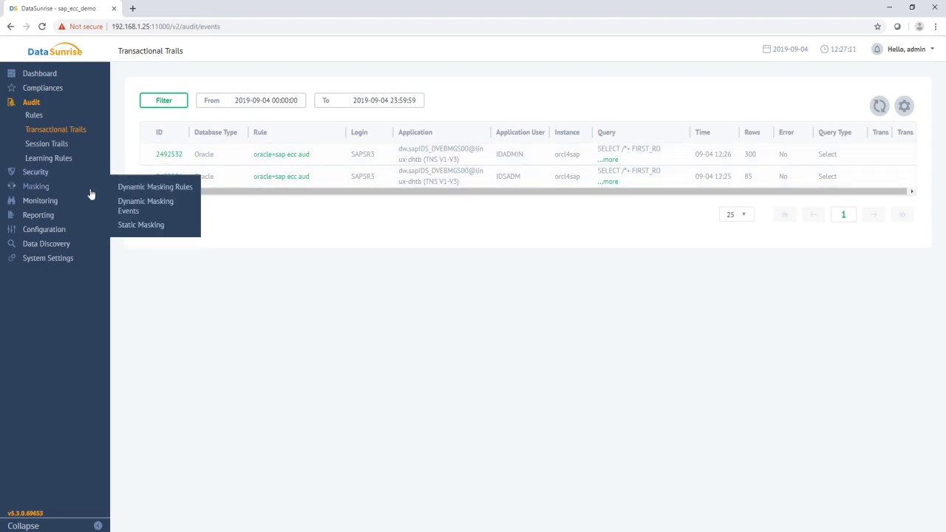
pyautogui.click(137, 207)
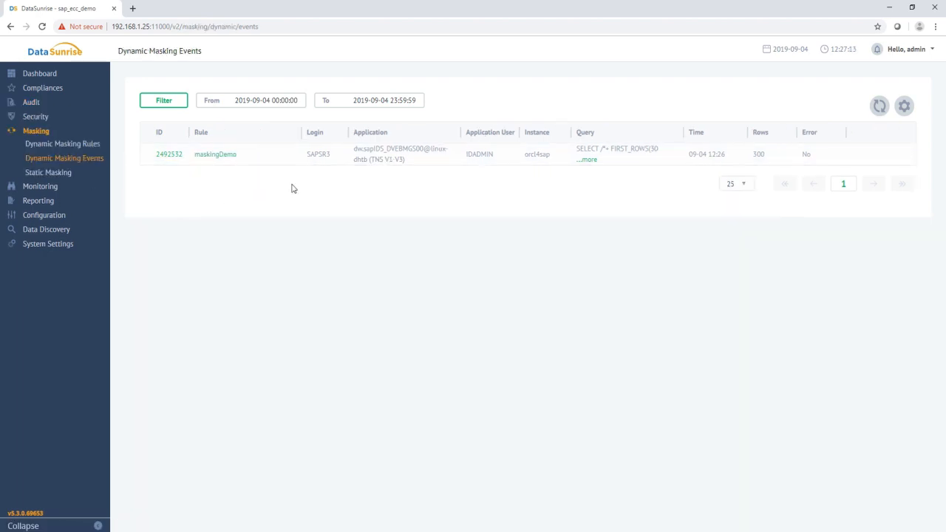
# Step: Examine the application user recorded for the maskingDemo event in the Dynamic Masking Events list
pyautogui.moveTo(499, 157); pyautogui.dragTo(467, 159)
pyautogui.click(503, 159)
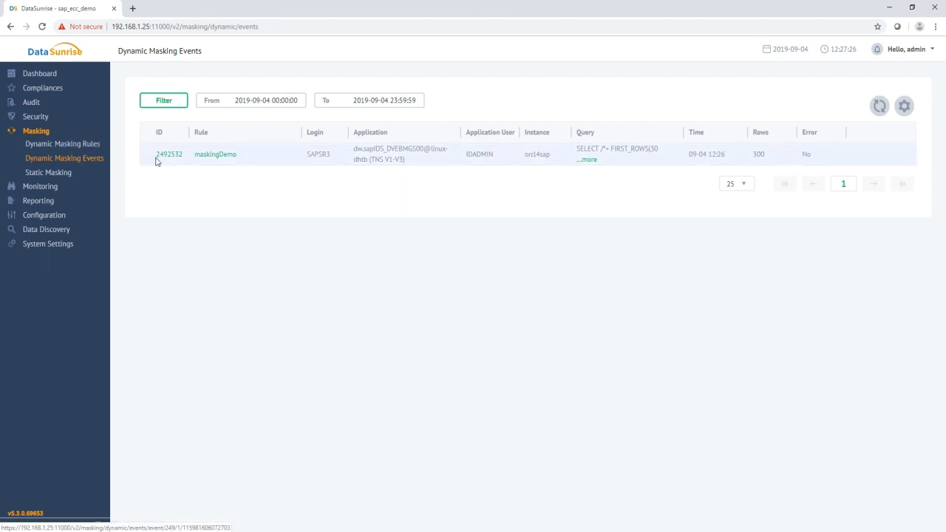
pyautogui.moveTo(467, 160)
pyautogui.mouseDown()
pyautogui.moveTo(507, 159)
pyautogui.moveTo(465, 160)
pyautogui.mouseUp()
pyautogui.click(502, 159)
pyautogui.click(504, 159)
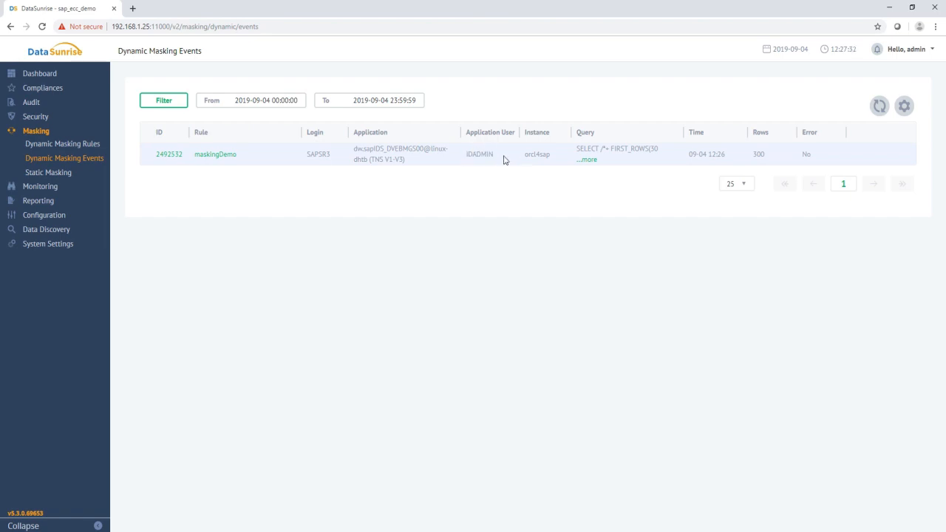